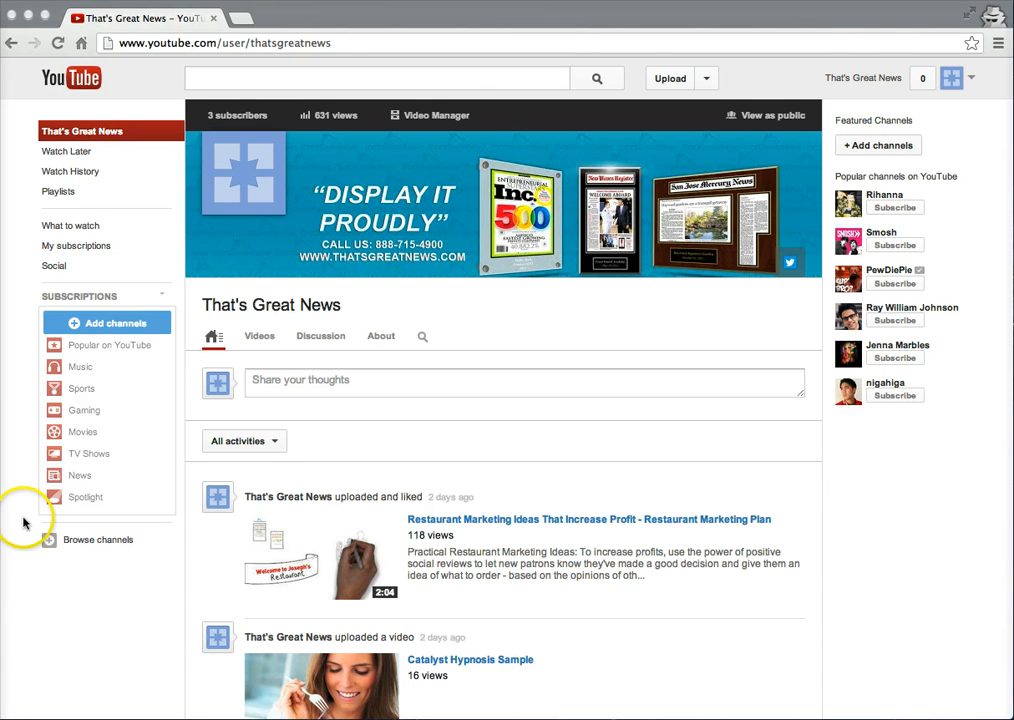
Review the channel's account standing and feature statuses, and open its advanced settings to check the associated website
scroll(414, 530, "down", 2)
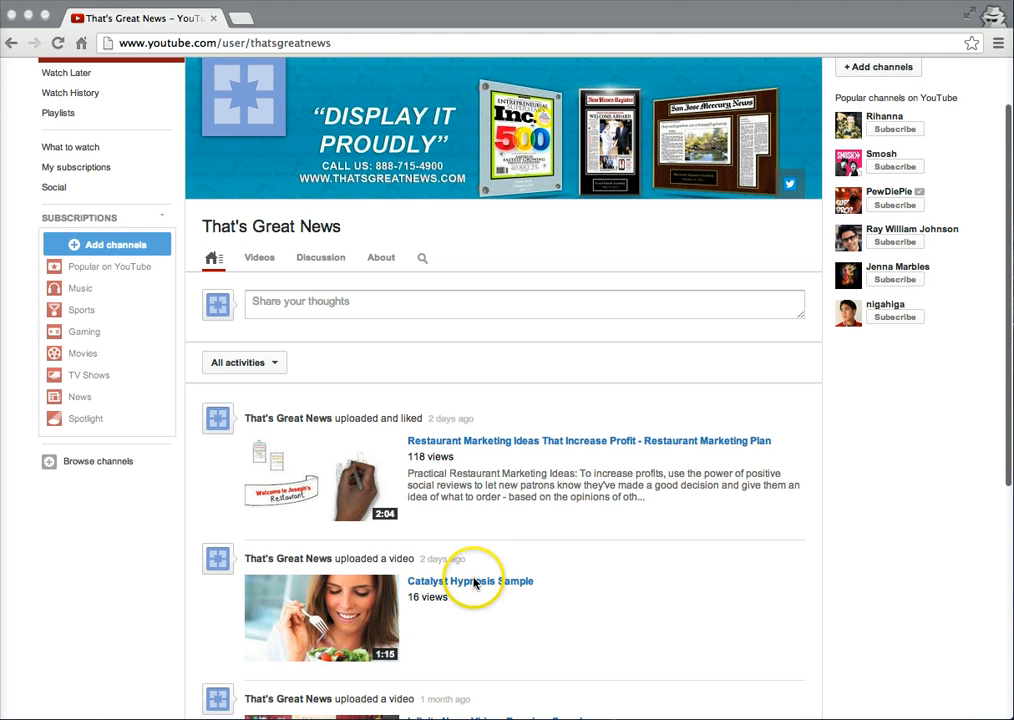
scroll(267, 580, "up", 2)
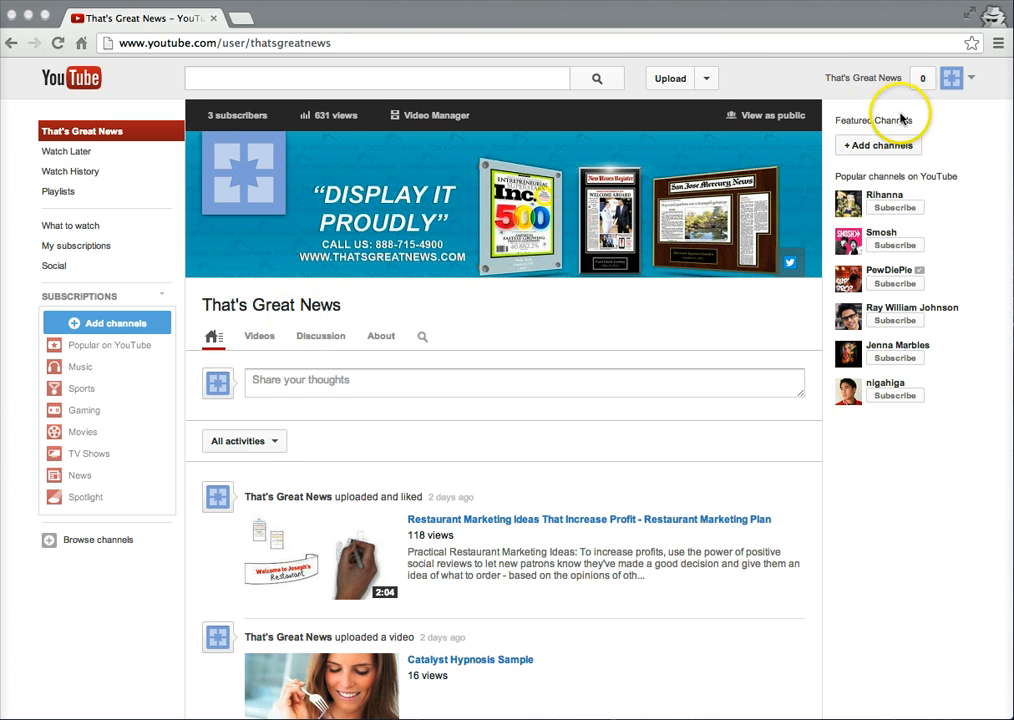
left_click(972, 80)
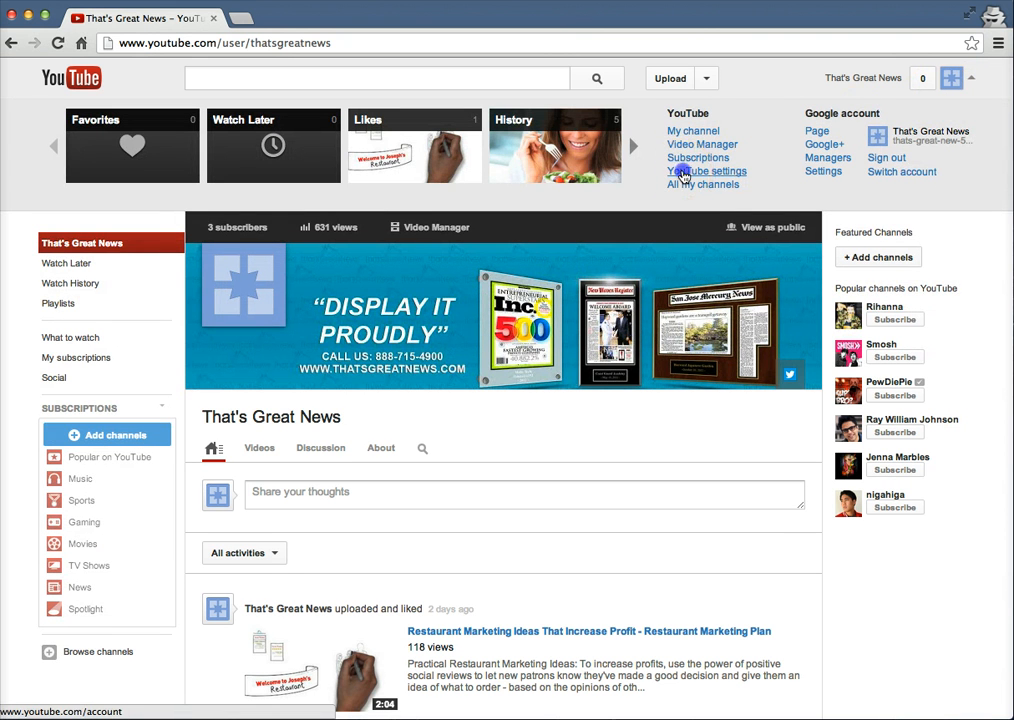
left_click(683, 175)
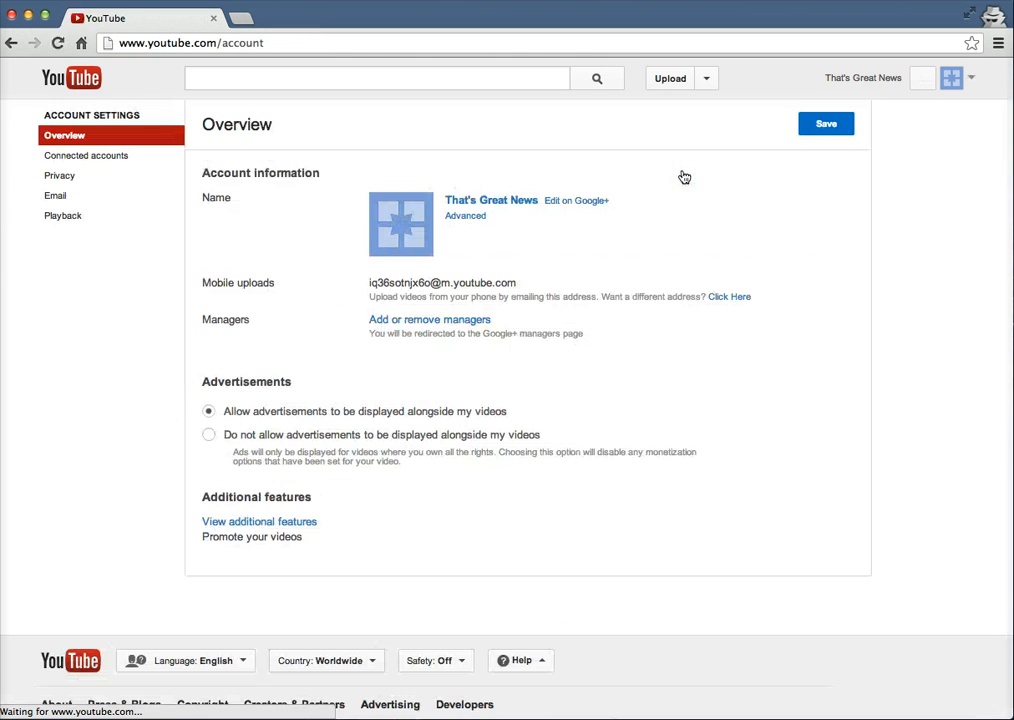
left_click(236, 522)
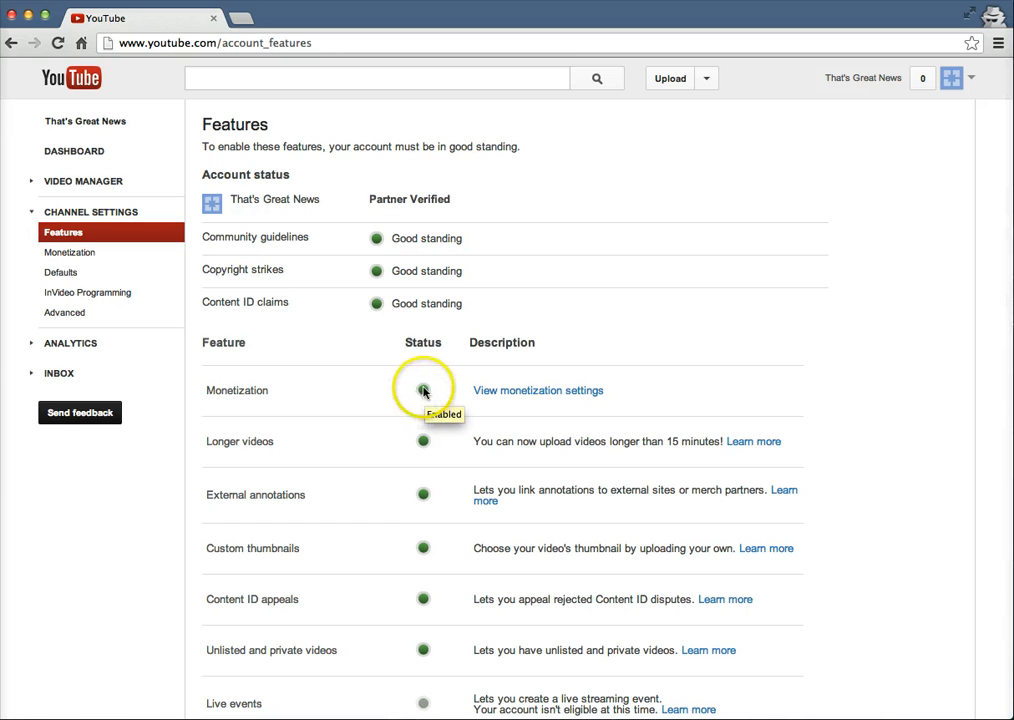
scroll(335, 440, "down", 3)
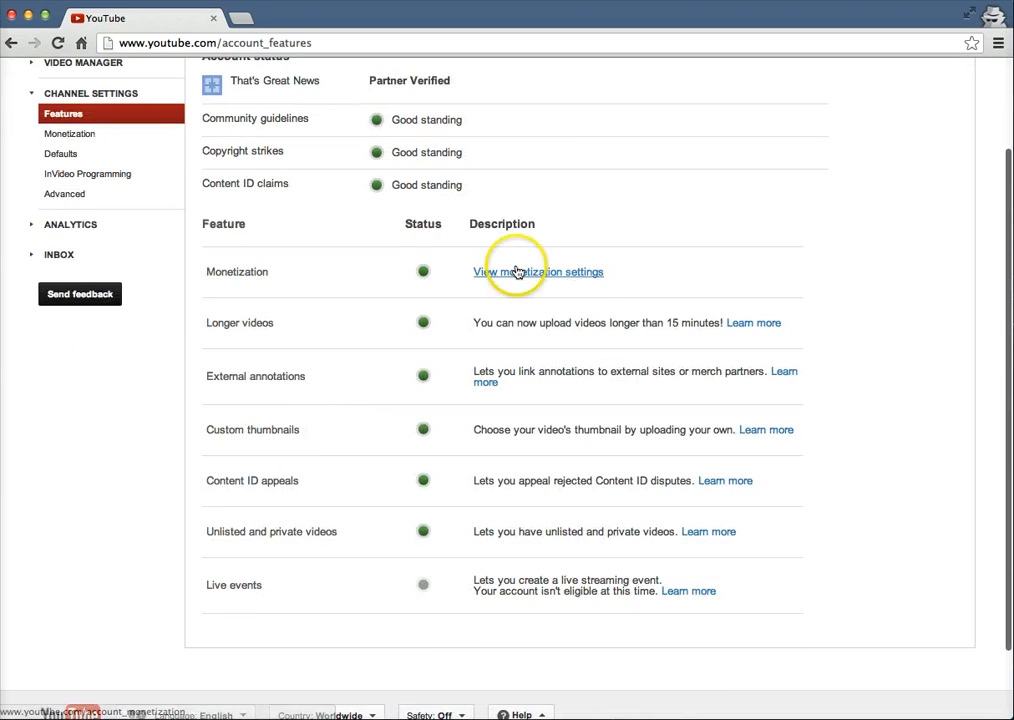
scroll(361, 464, "up", 1)
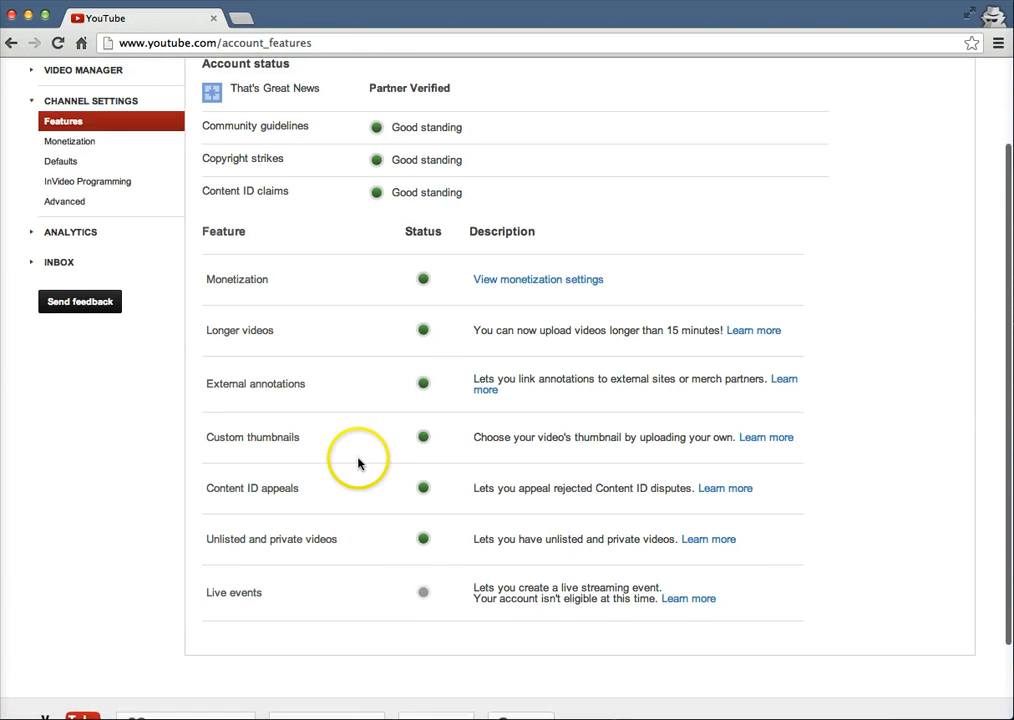
scroll(358, 463, "up", 3)
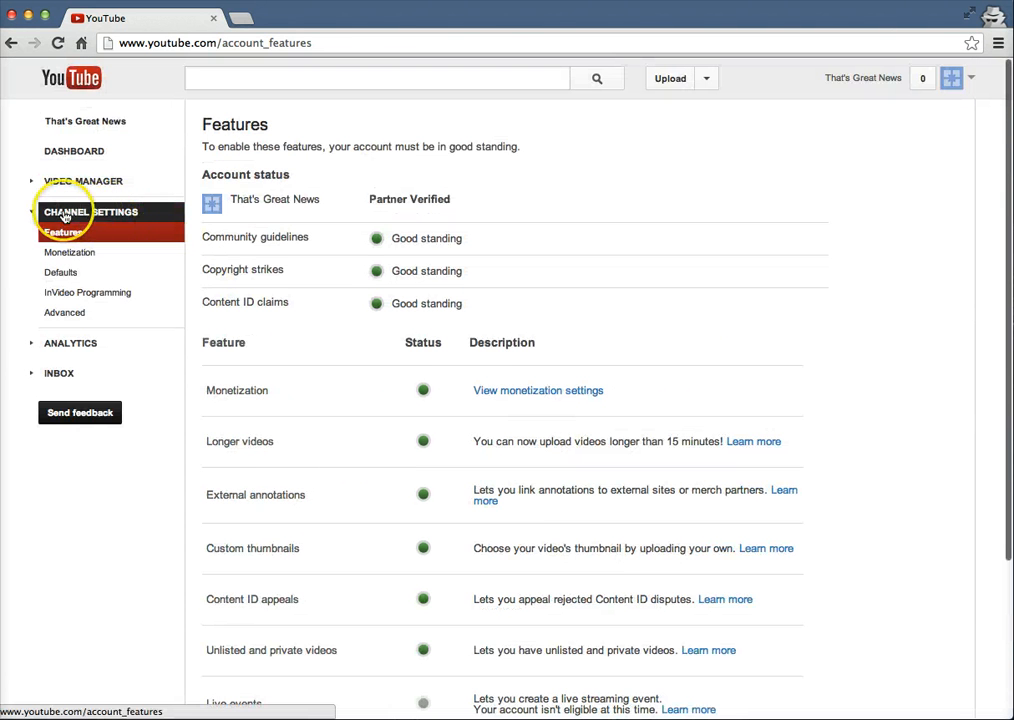
left_click(69, 317)
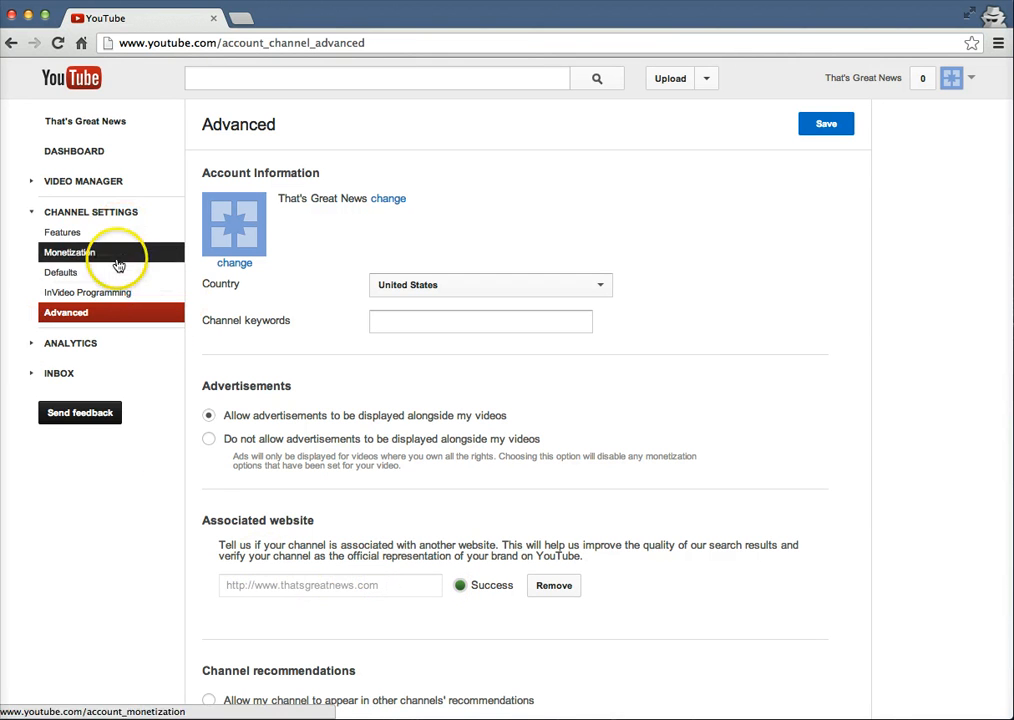
Open the annotations editor for the uploaded video "Catalyst Hypnosis Sample" and pause playback at 0:03
left_click(50, 186)
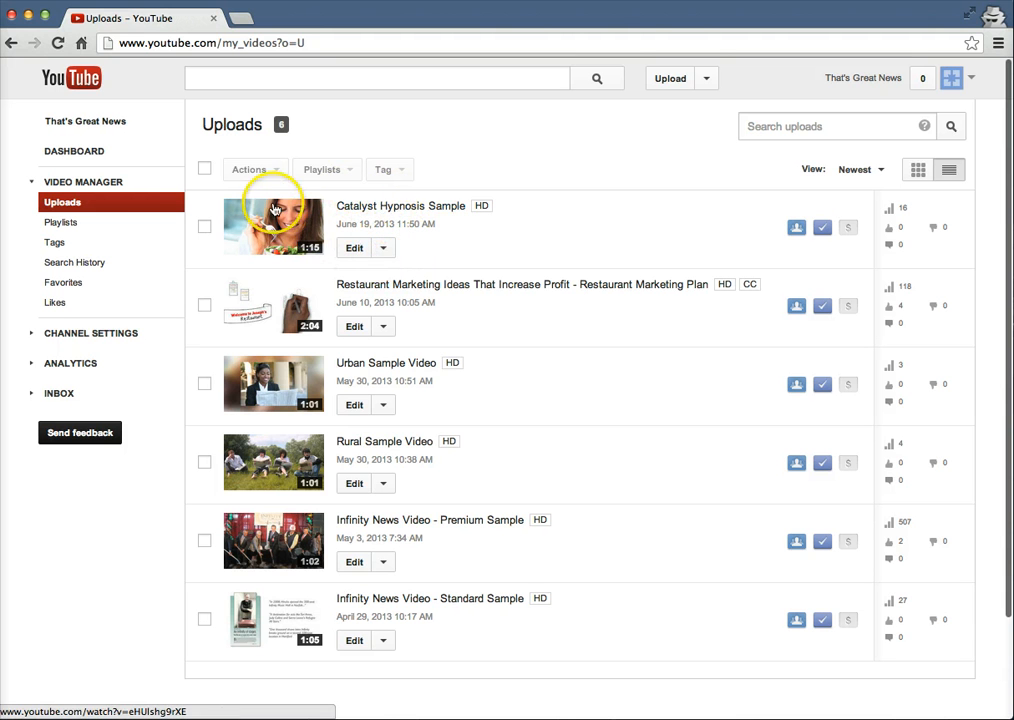
left_click(383, 249)
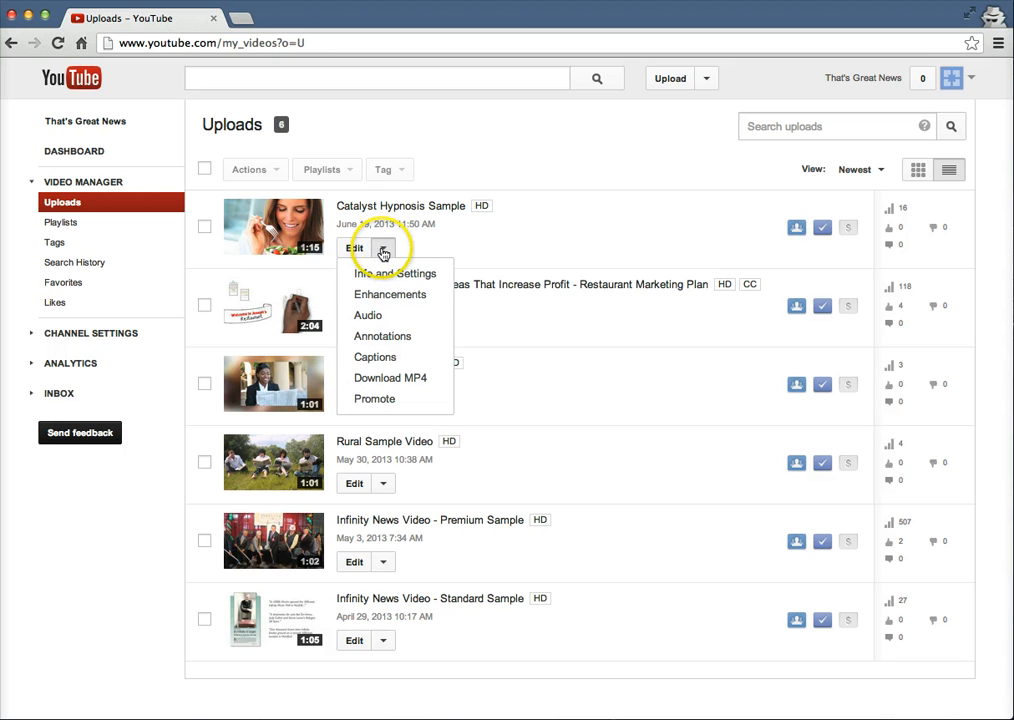
left_click(380, 344)
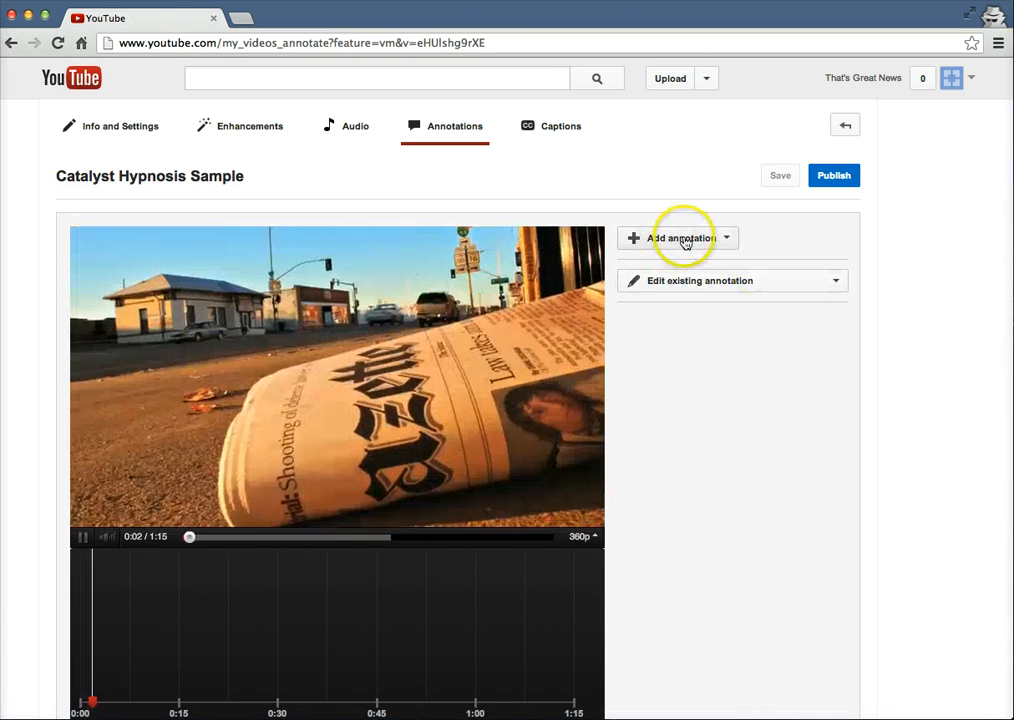
left_click(83, 538)
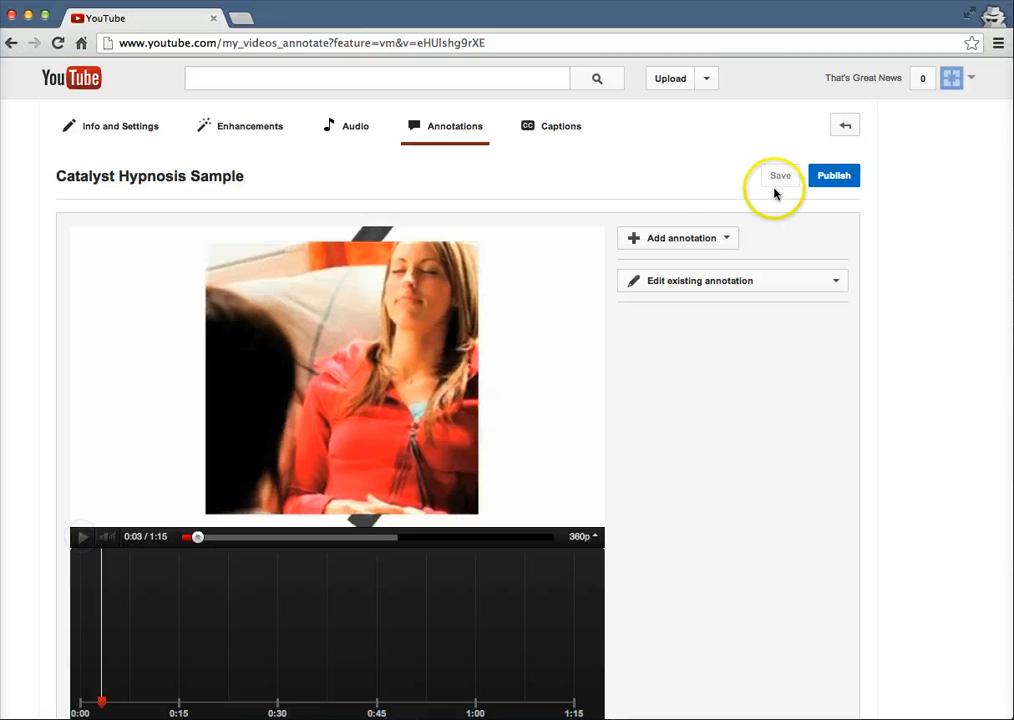
Add a speech bubble annotation reading "This is where you click" at the paused position
left_click(707, 242)
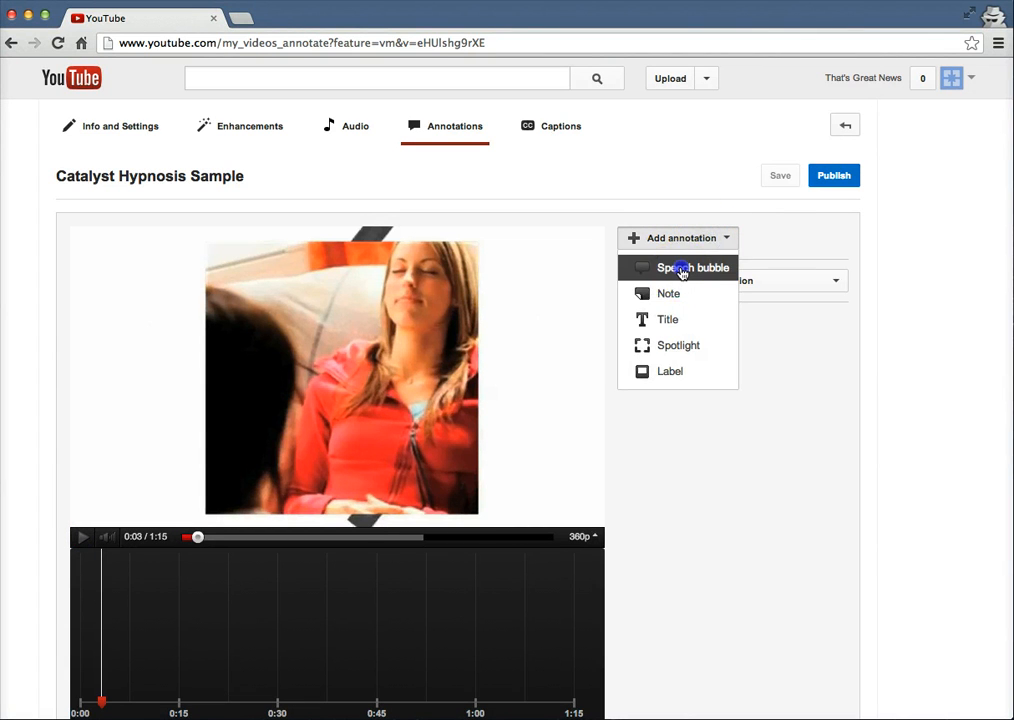
left_click(681, 270)
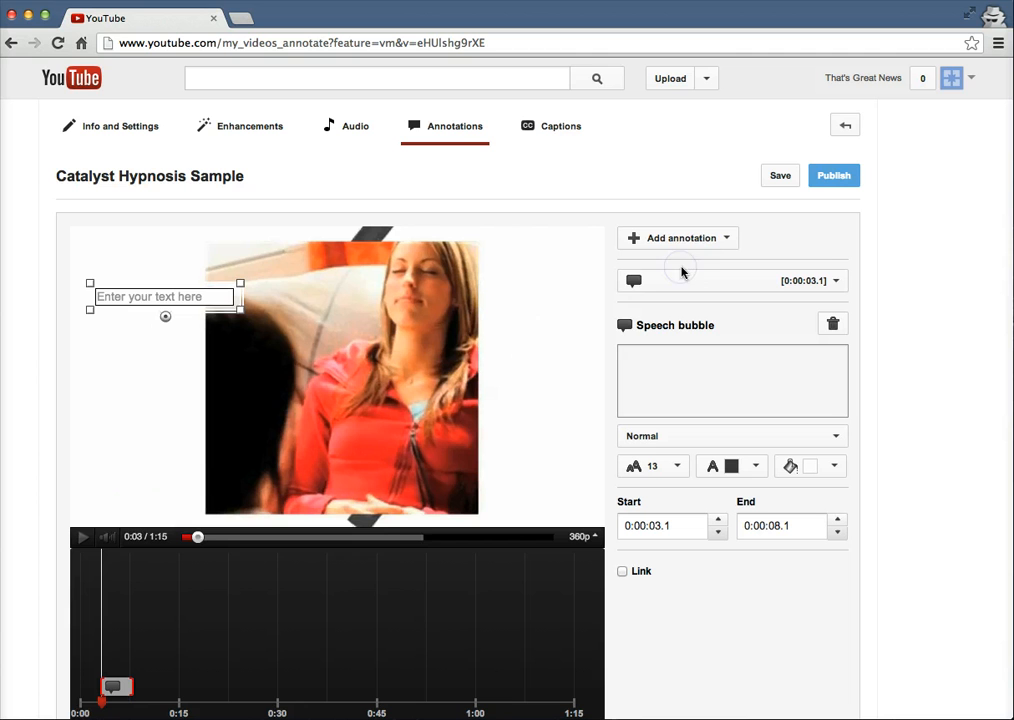
left_click(648, 372)
type("This is where you click")
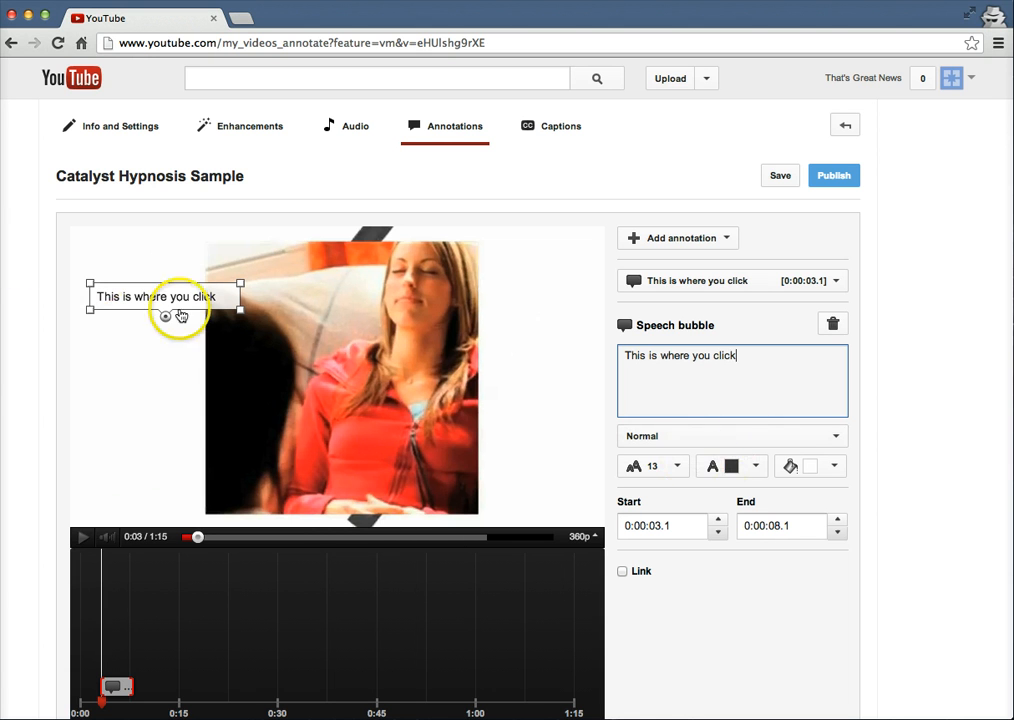
Format the speech bubble with a red background, white text and font size 16
left_click(835, 467)
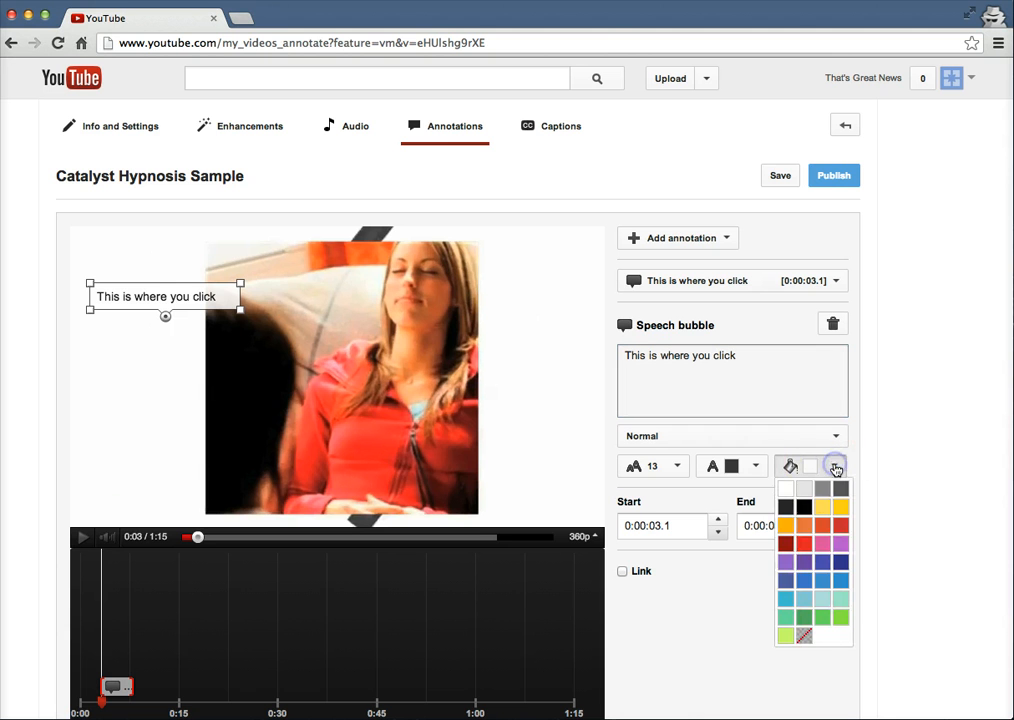
left_click(801, 547)
left_click(758, 467)
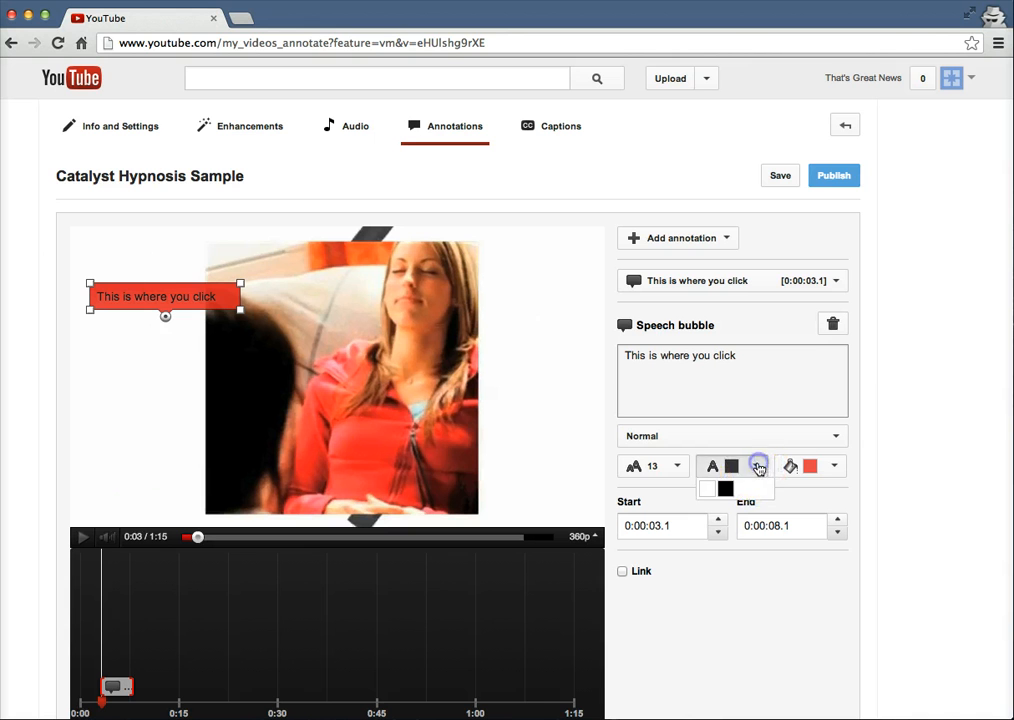
left_click(711, 493)
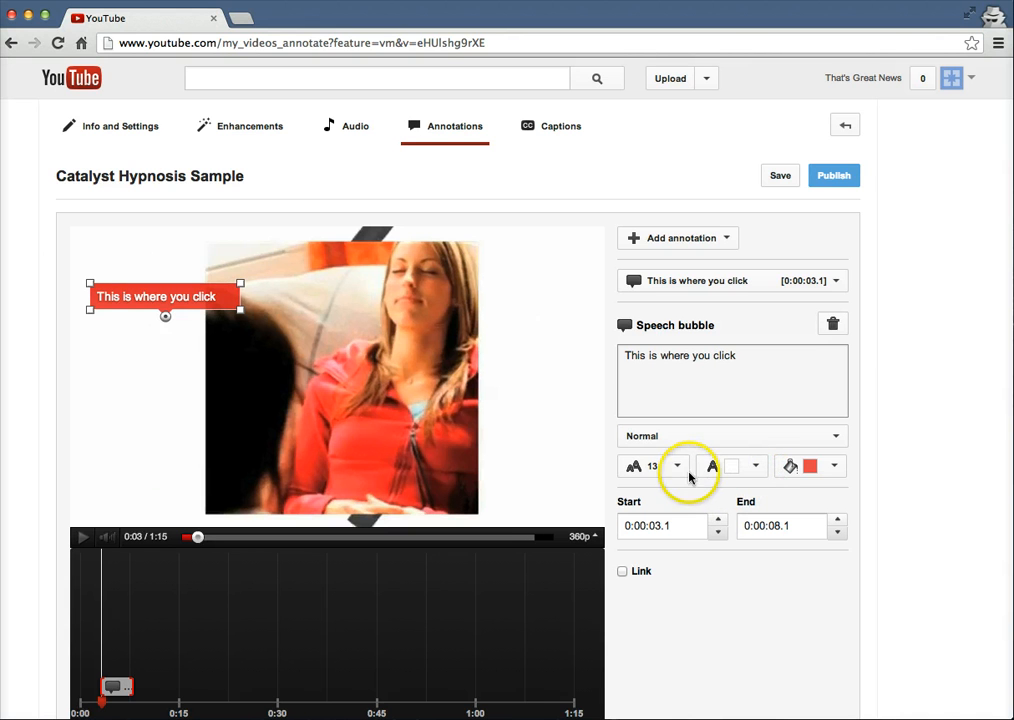
left_click(679, 468)
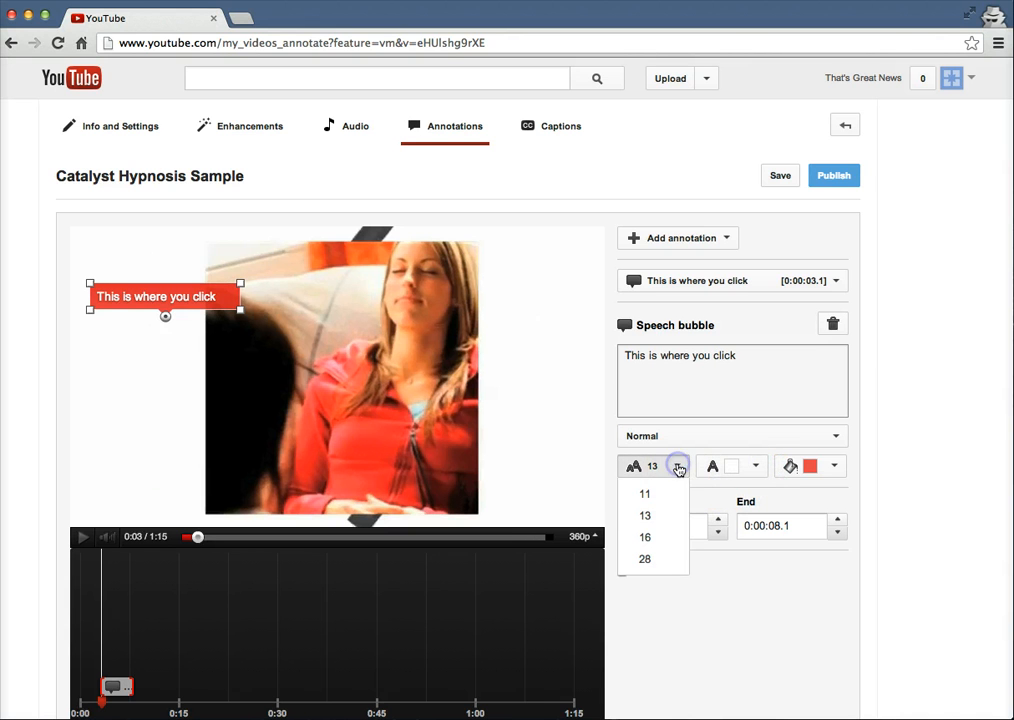
left_click(652, 537)
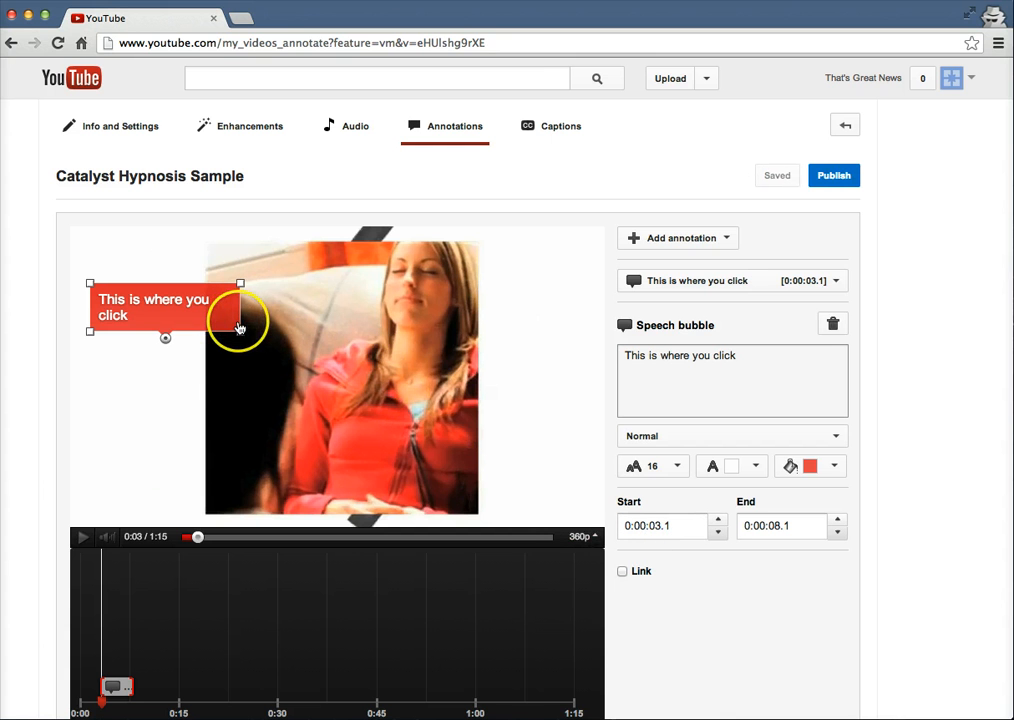
Shrink the speech bubble and place it in the video's upper-left corner, and set its end time to 0:01:14.1
left_click_drag(239, 336, 143, 262)
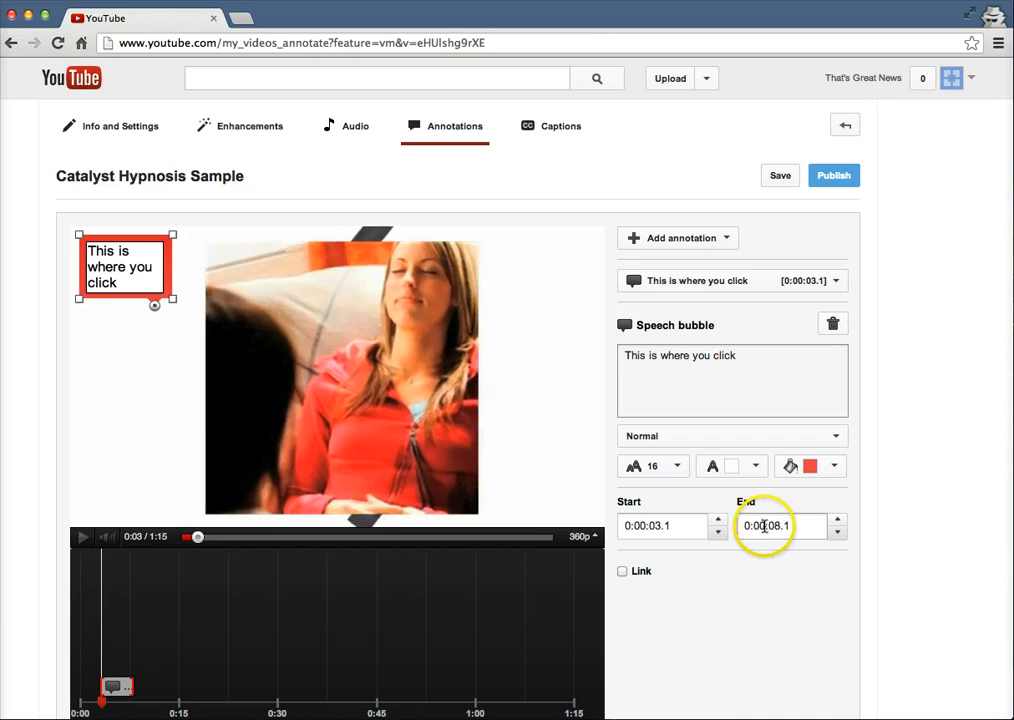
left_click(764, 526)
type("01")
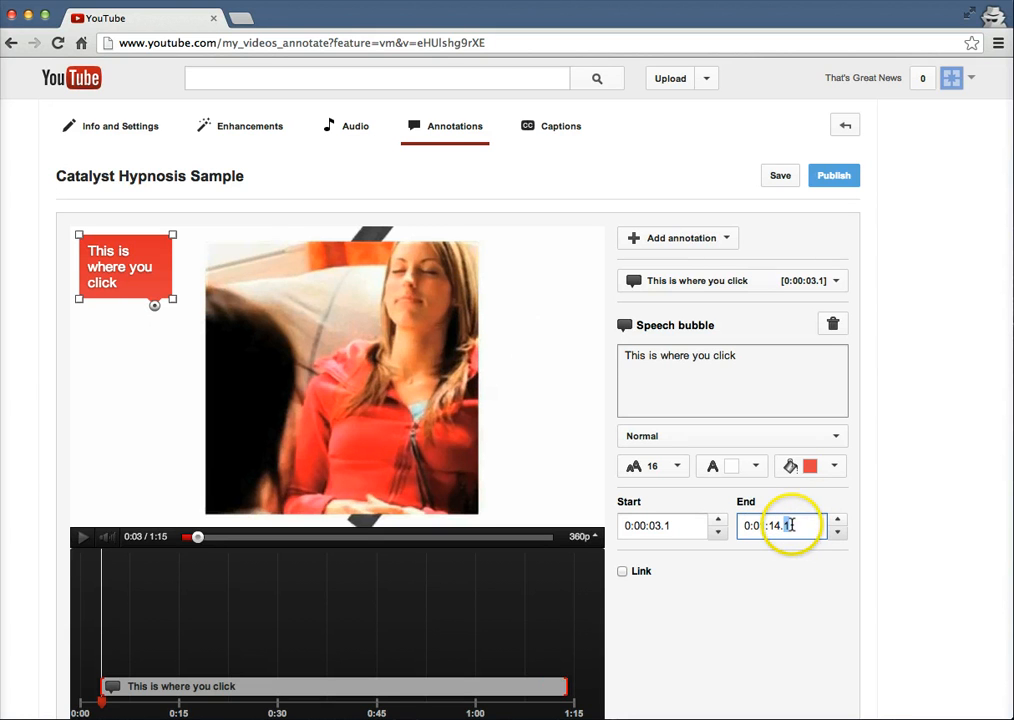
left_click(622, 571)
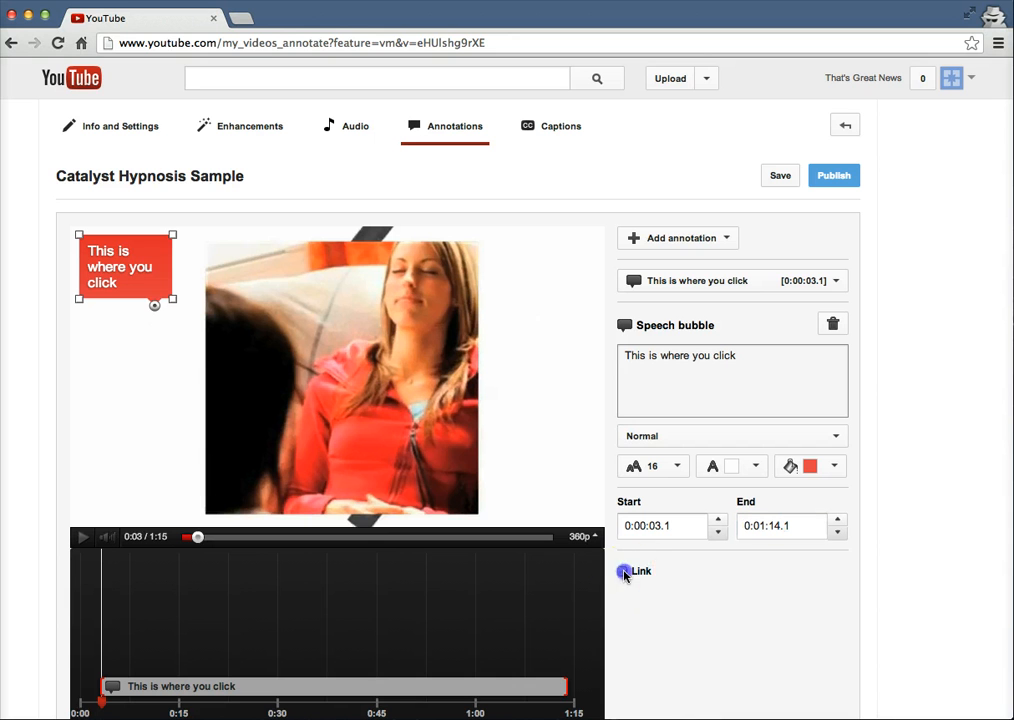
left_click(783, 576)
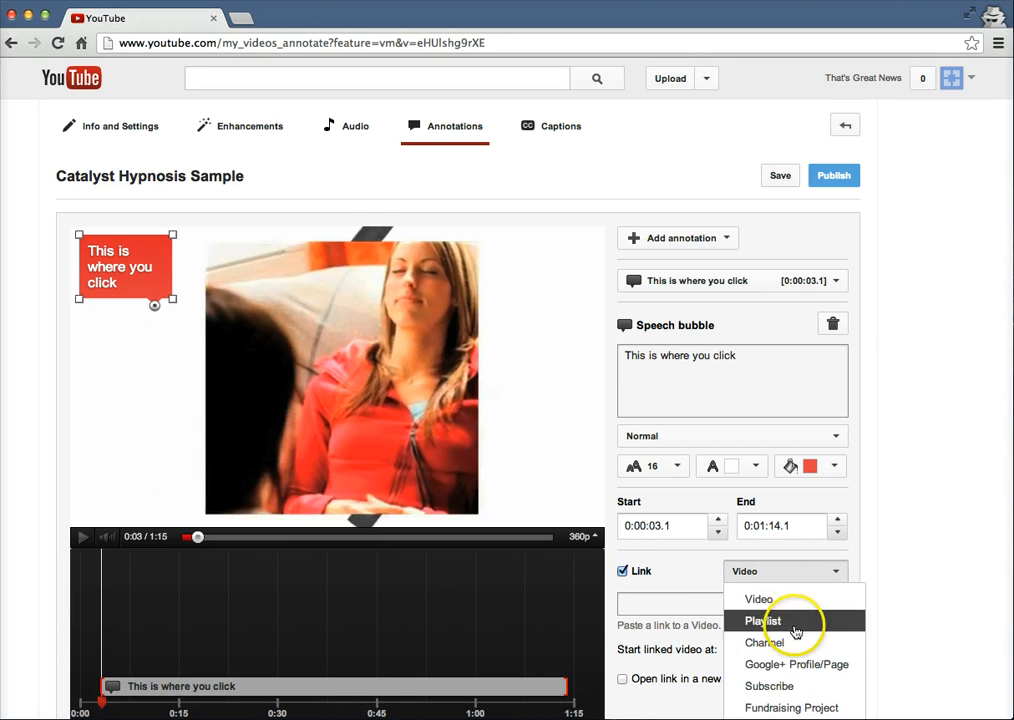
scroll(806, 645, "down", 2)
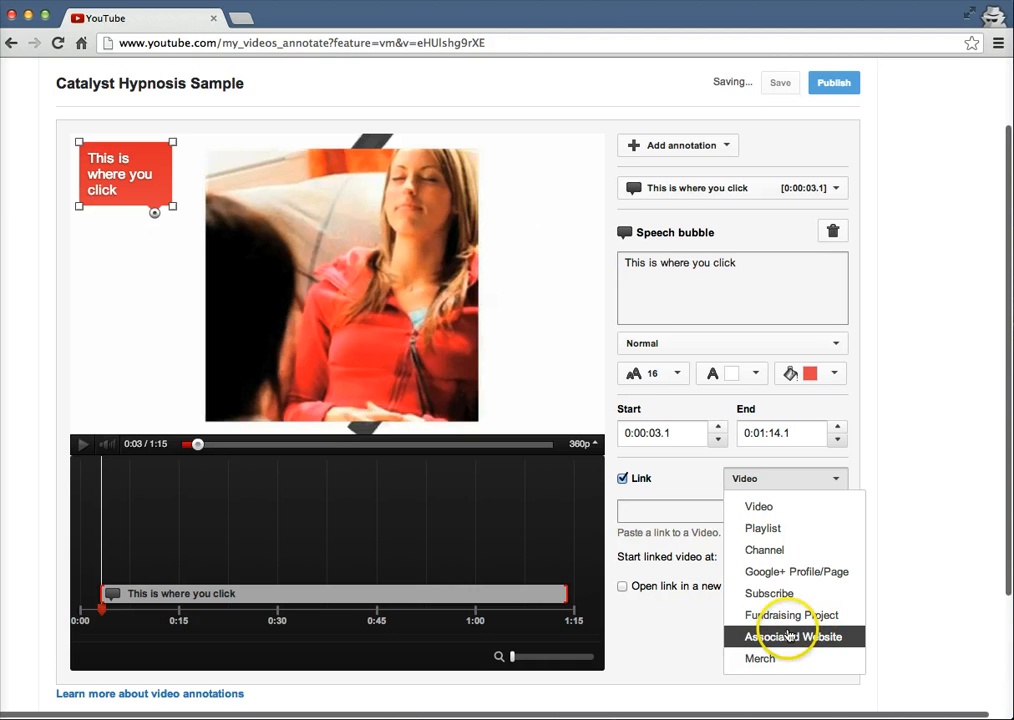
scroll(795, 638, "up", 2)
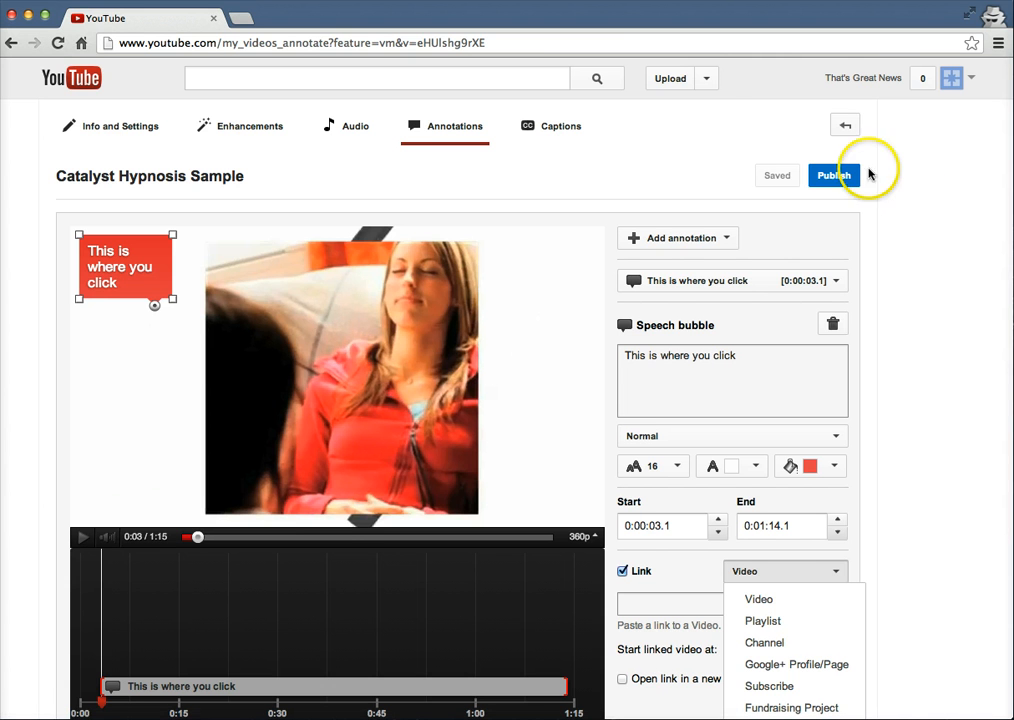
scroll(968, 250, "down", 3)
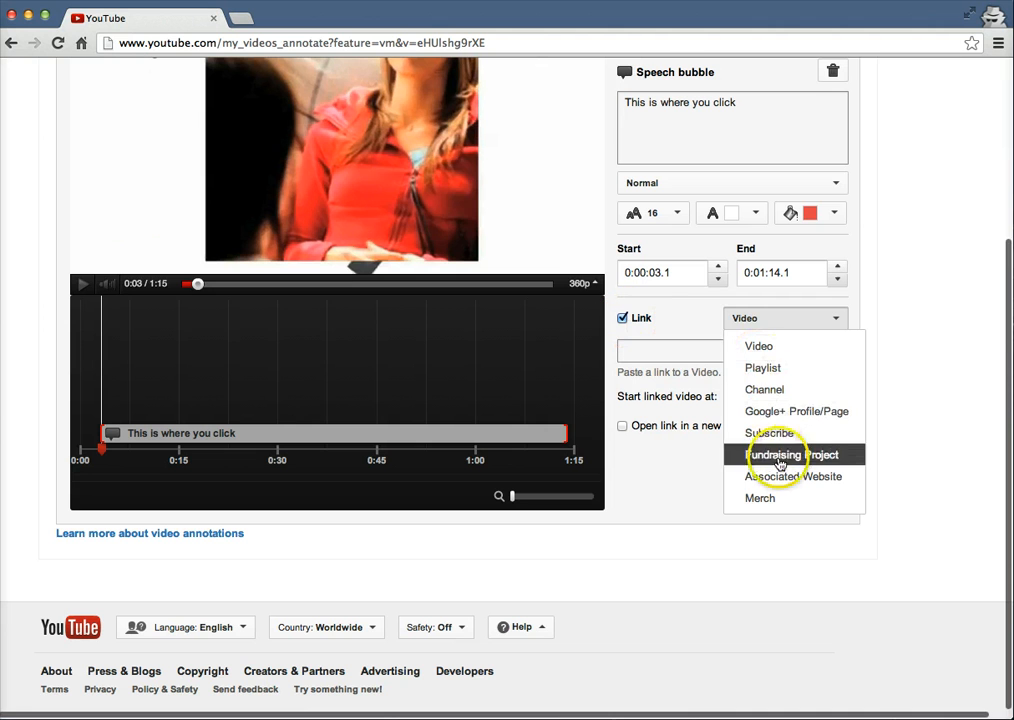
left_click(778, 477)
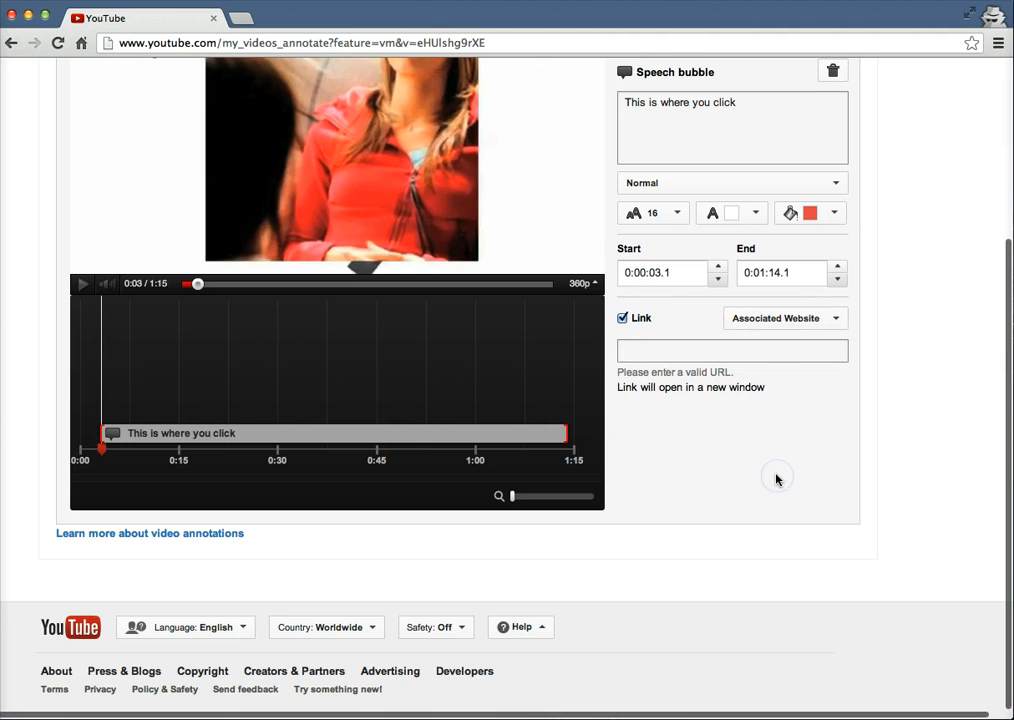
left_click(656, 351)
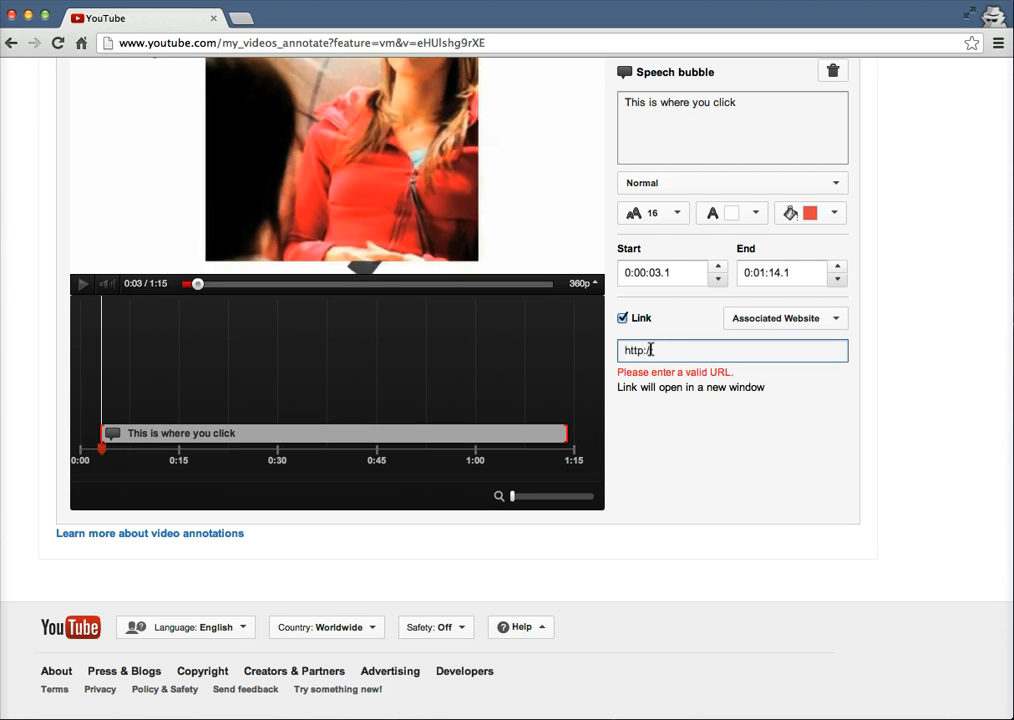
type("http://www.that")
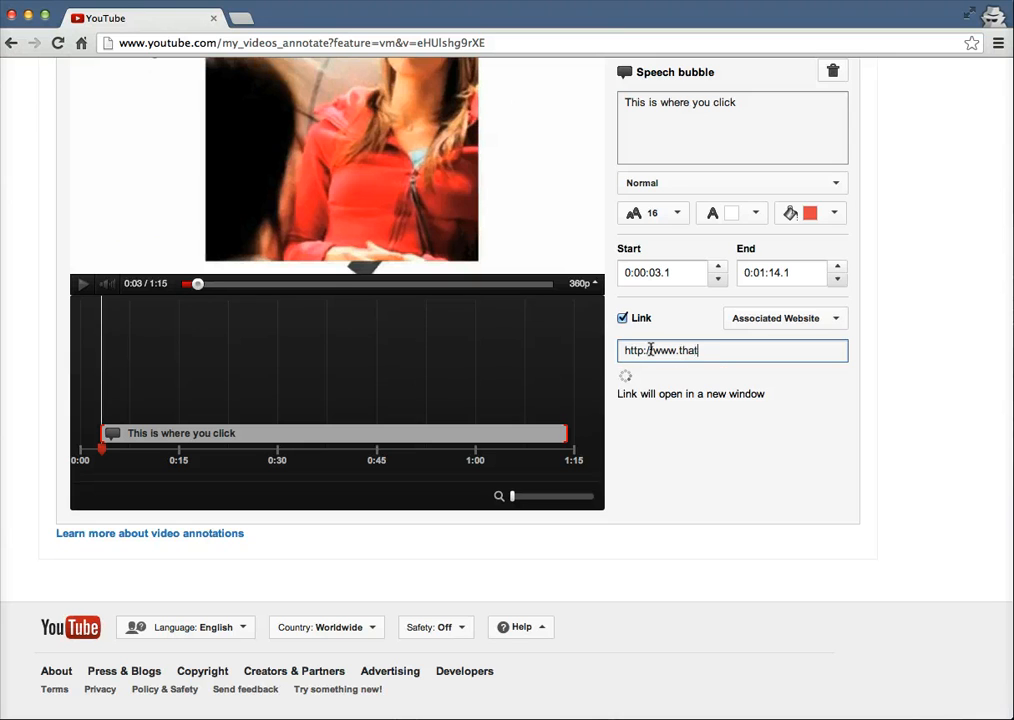
type("sgreatnews.com")
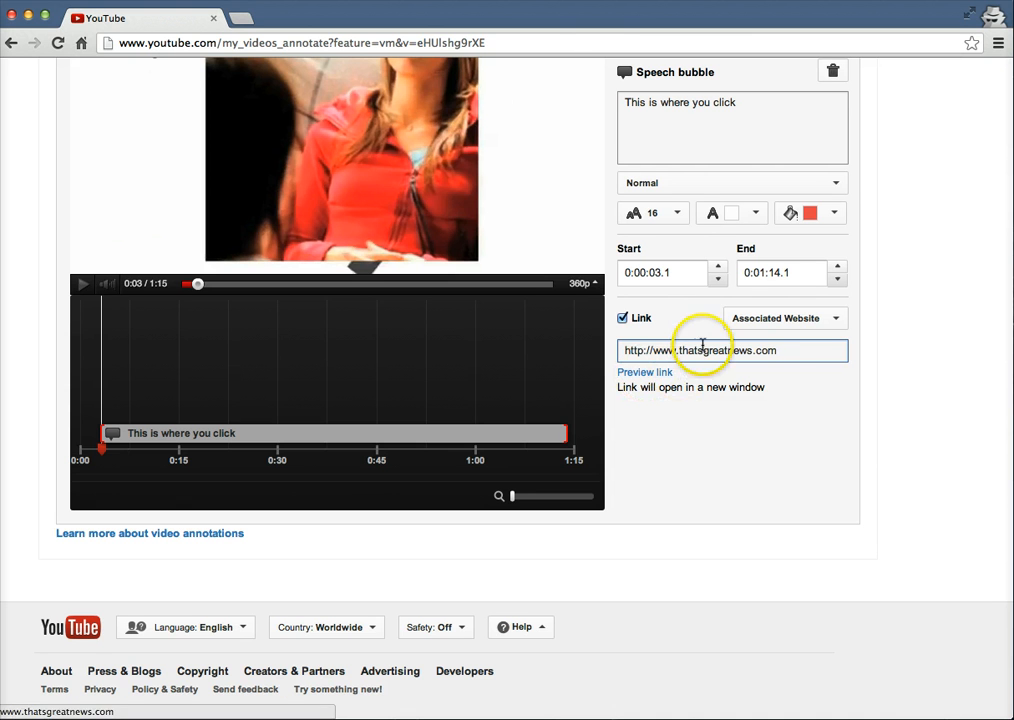
Publish the annotation changes on the "Catalyst Hypnosis Sample" video
scroll(799, 443, "up", 5)
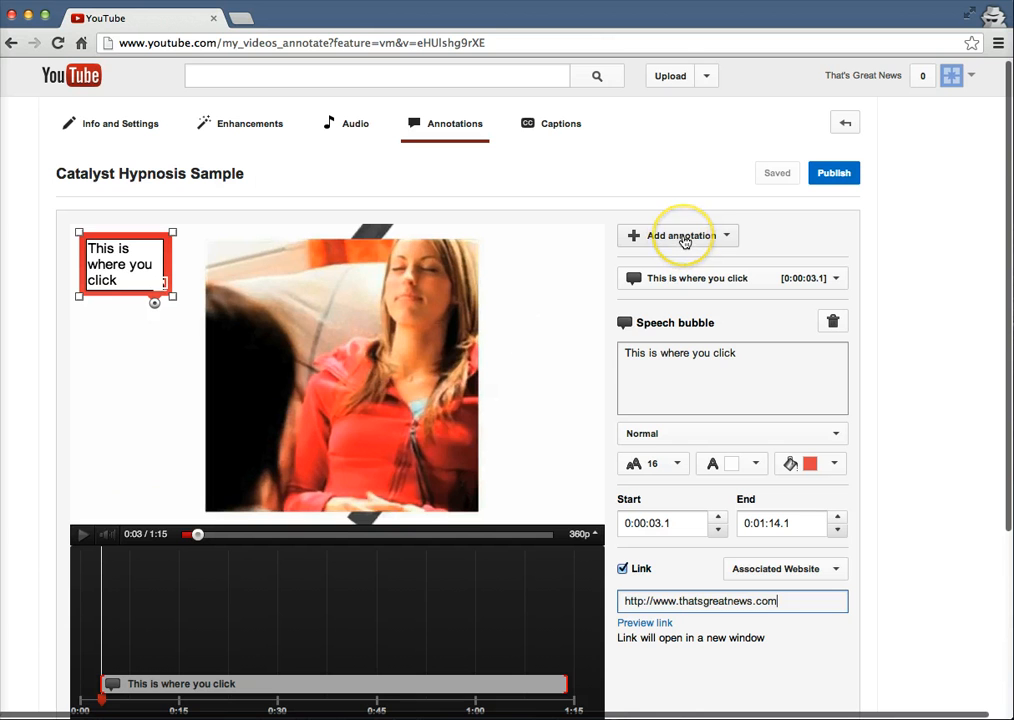
left_click(684, 242)
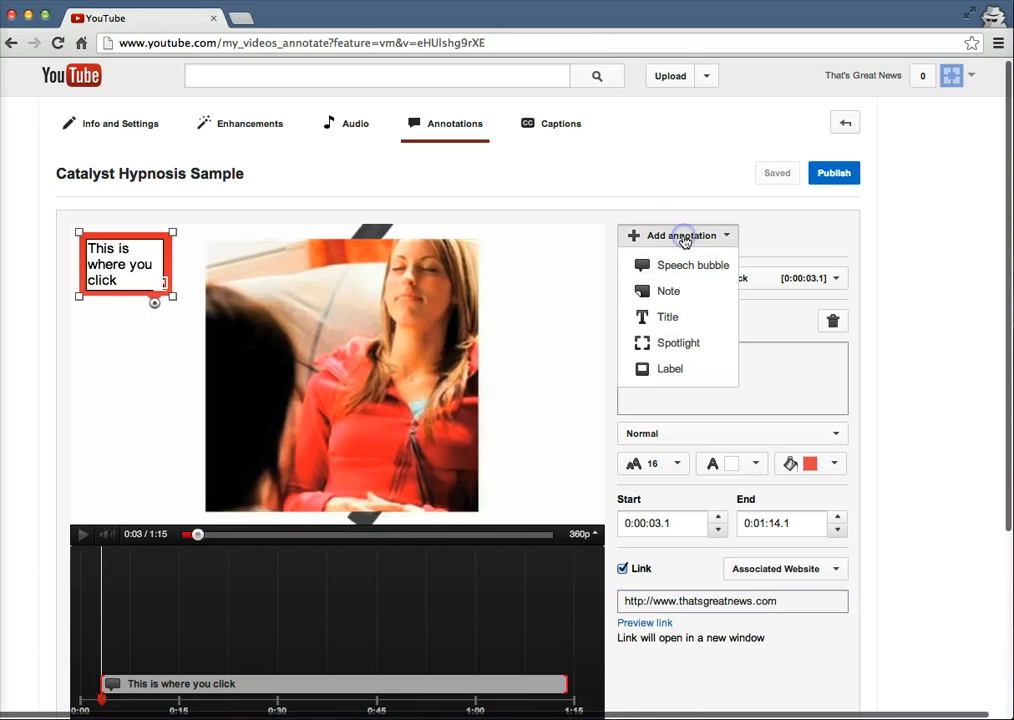
left_click(796, 226)
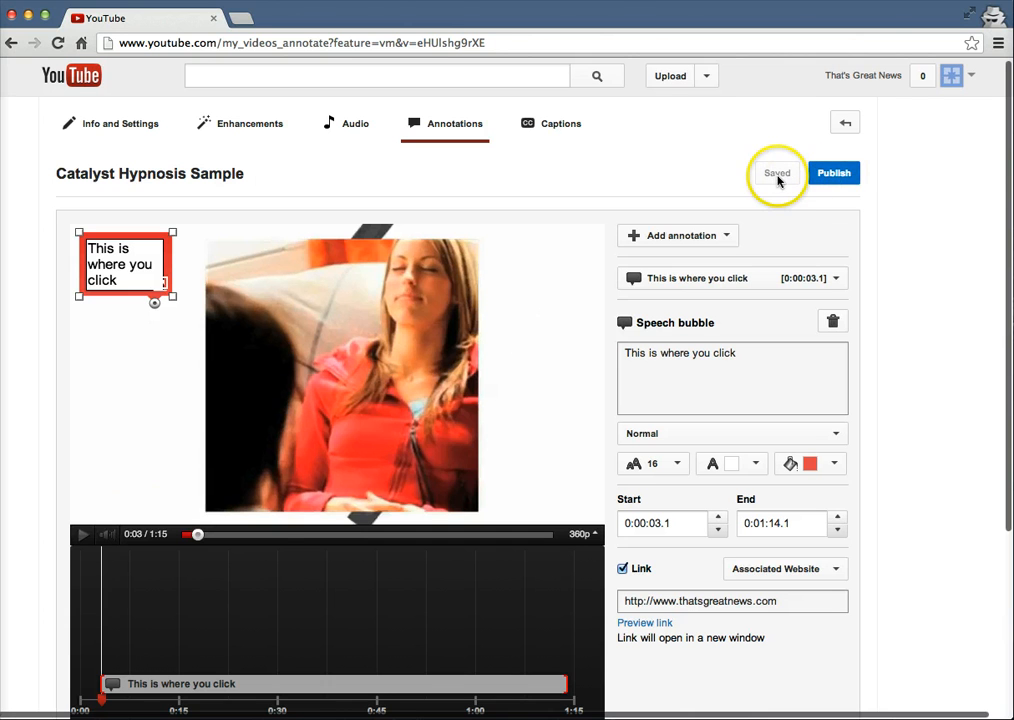
left_click(836, 175)
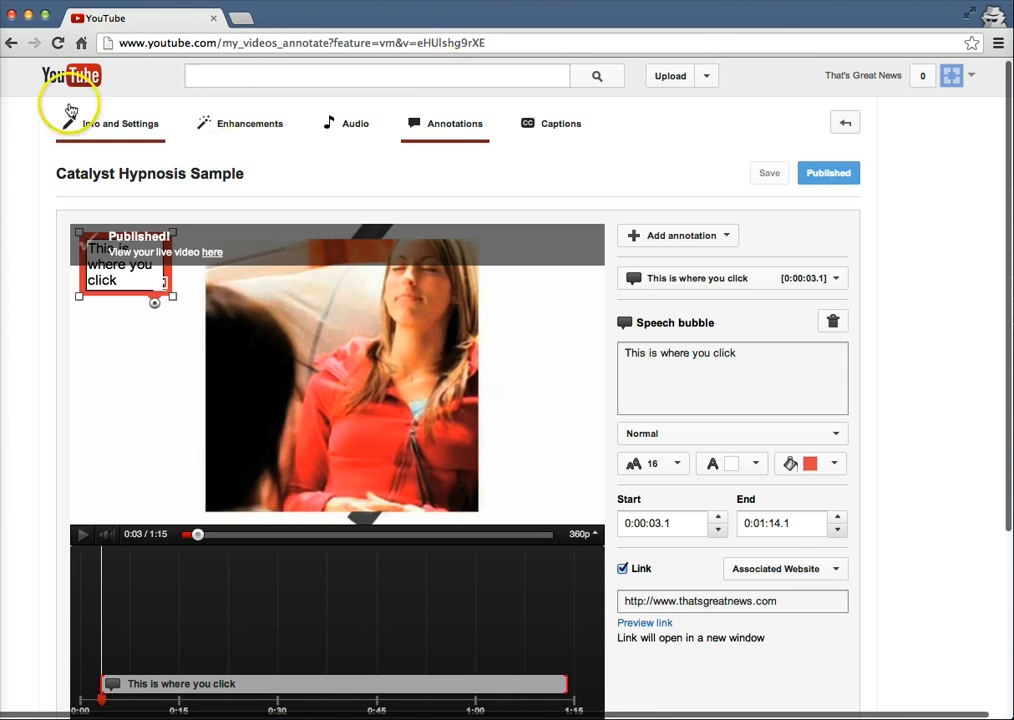
View the live video and test the speech bubble's website link during playback
left_click(213, 252)
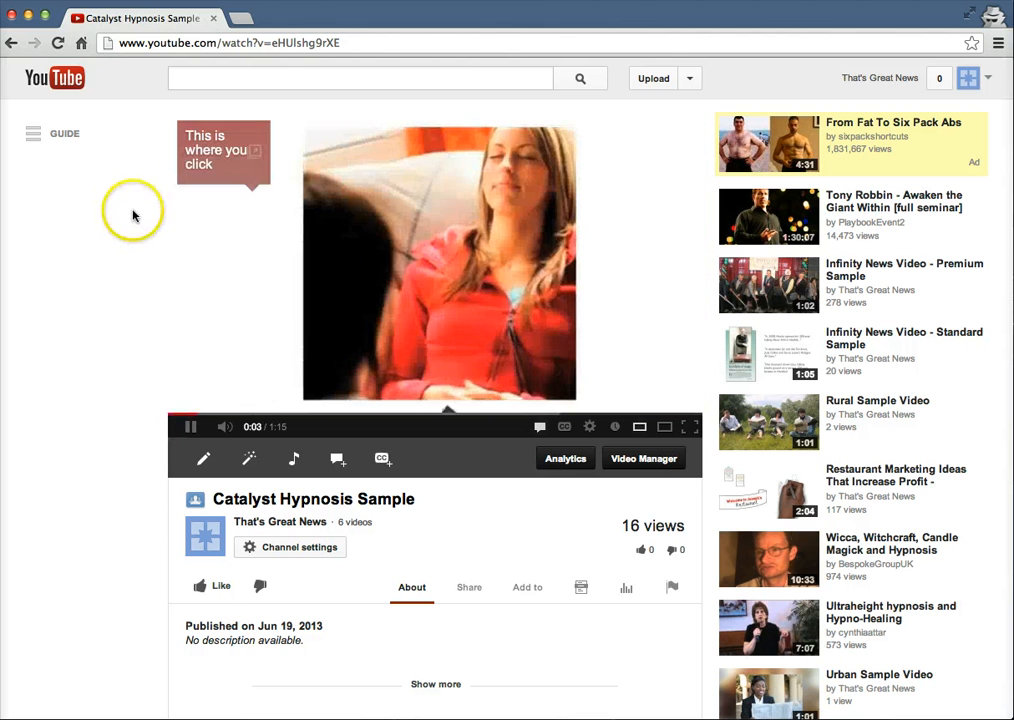
left_click(225, 157)
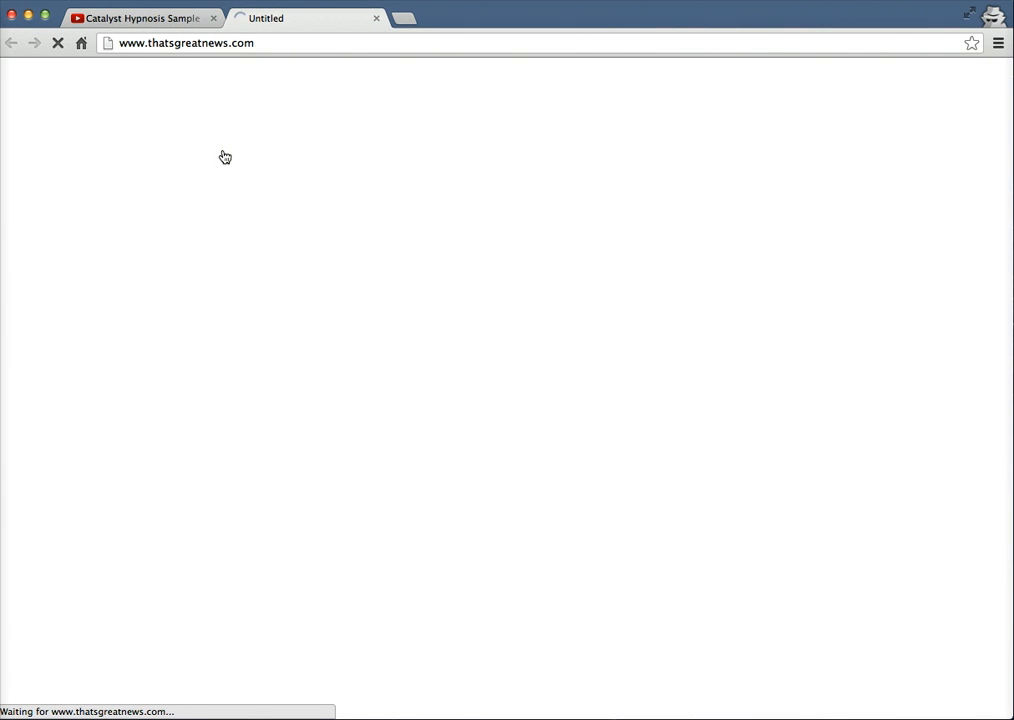